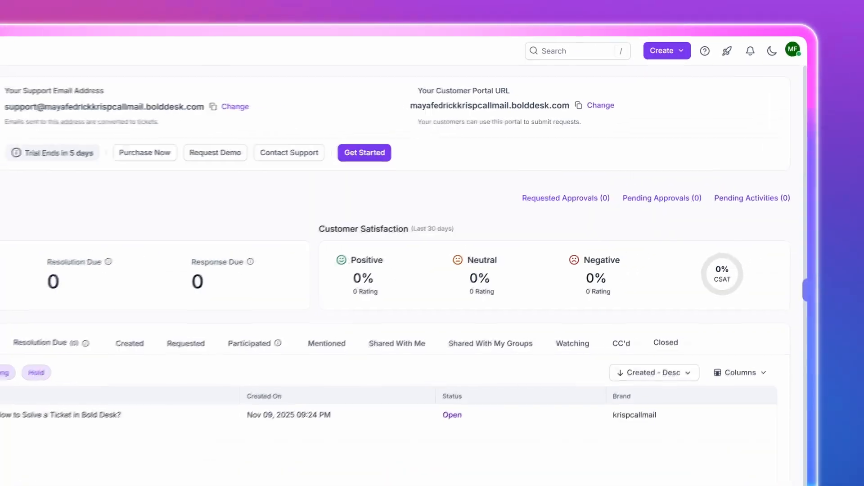
# Step: Create an enabled API key named 'Krispcall-API' under Personal Settings > API Keys
pyautogui.click(792, 50)
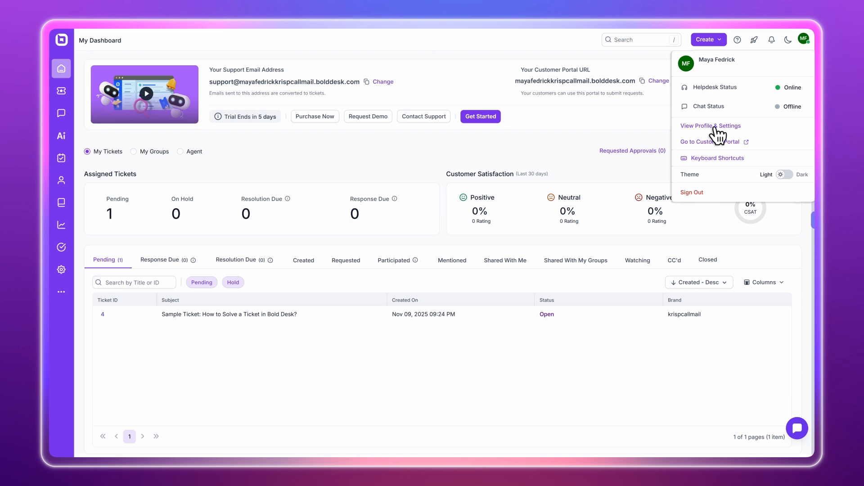
pyautogui.click(715, 127)
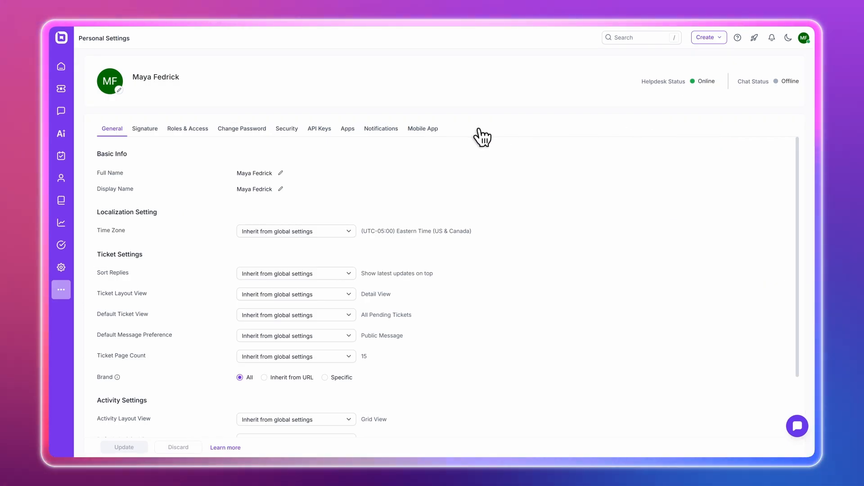
pyautogui.click(318, 131)
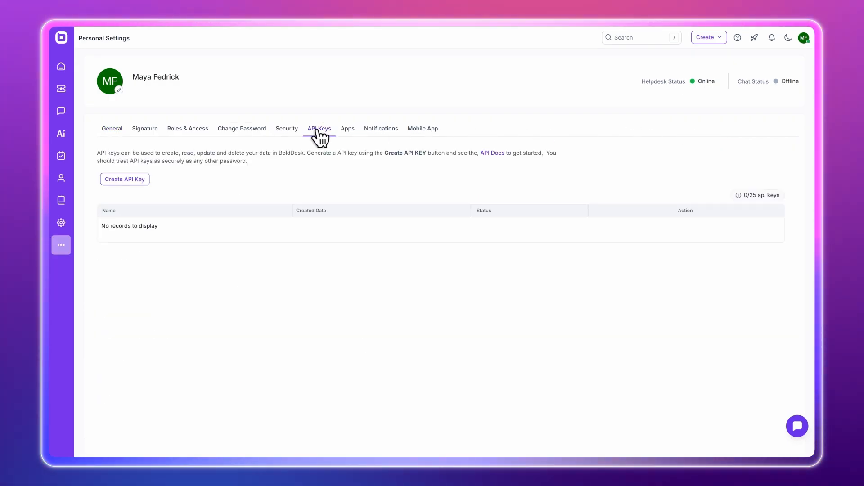
pyautogui.click(122, 180)
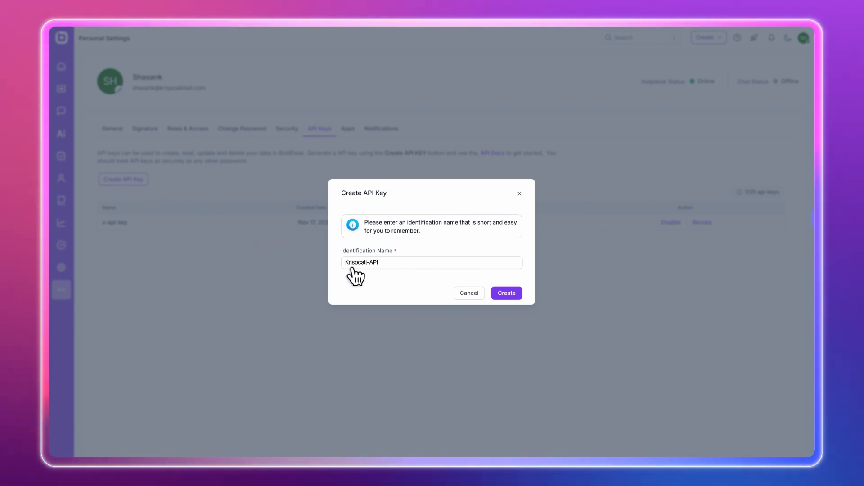
pyautogui.click(506, 293)
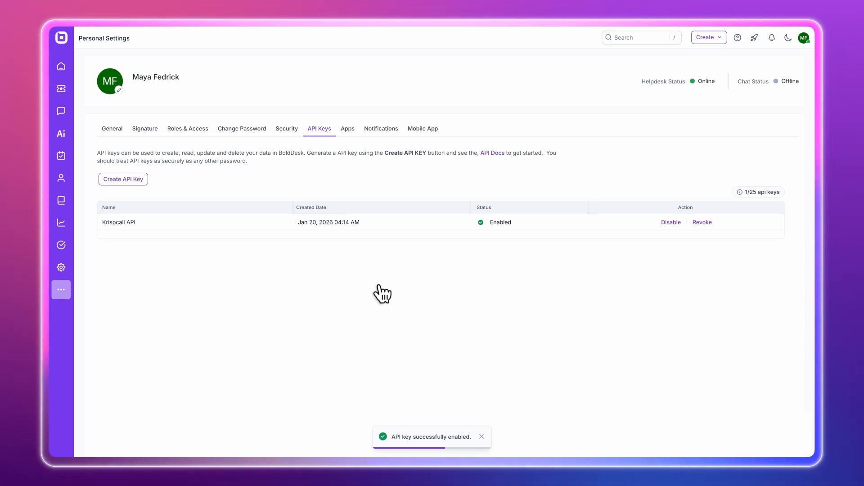
# Step: Start a new webhook from the Admin Center's Webhooks settings
pyautogui.click(61, 268)
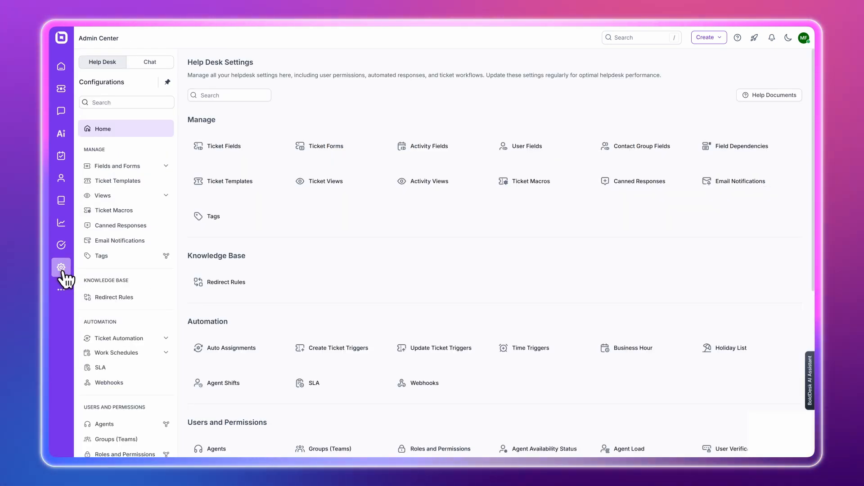
pyautogui.click(424, 384)
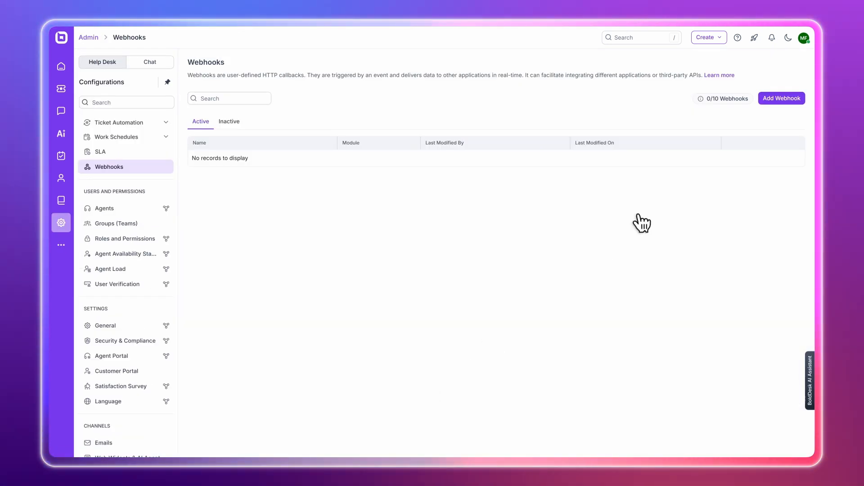
pyautogui.click(782, 100)
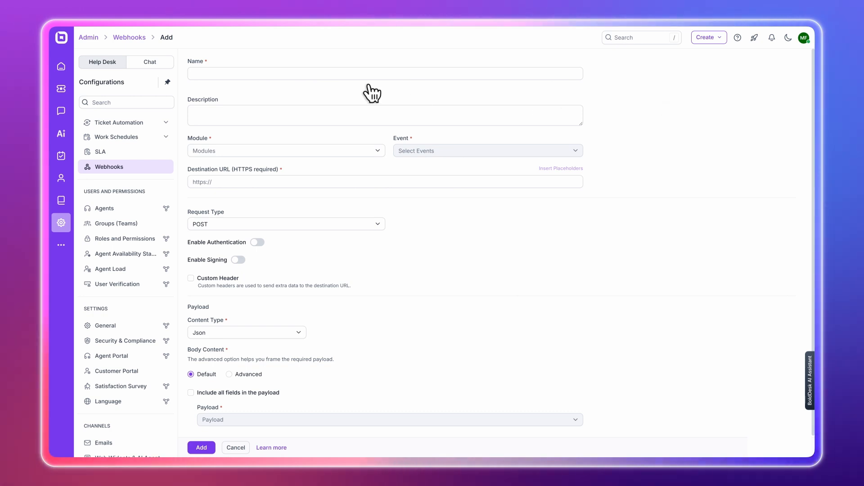
# Step: Name the webhook 'web api' with Contacts module, Created and Updated events, and the KrispCall callback URL
pyautogui.click(196, 76)
pyautogui.write('web api')
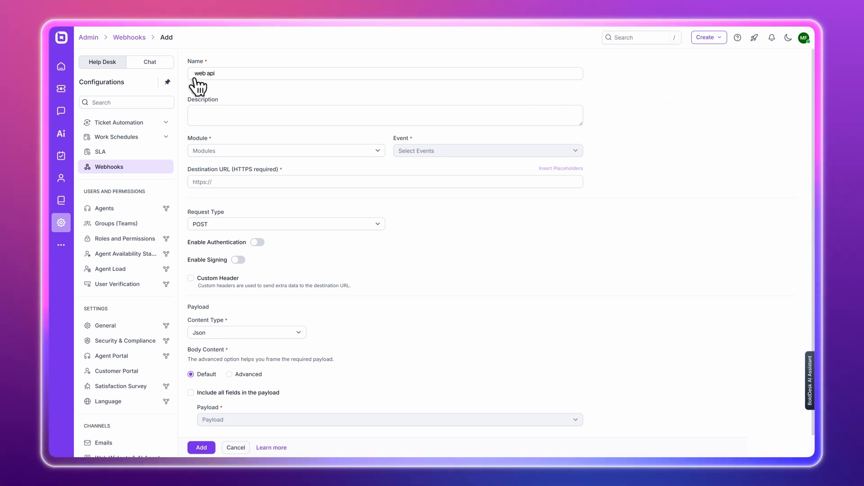
pyautogui.click(212, 153)
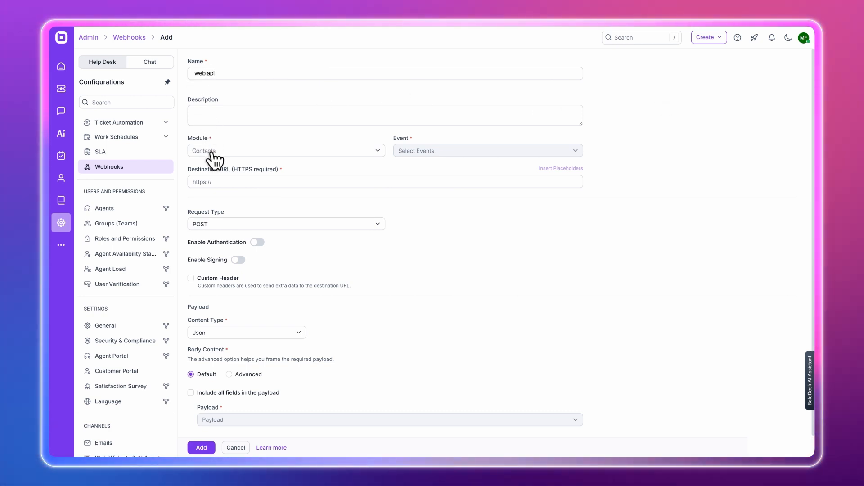
pyautogui.click(576, 151)
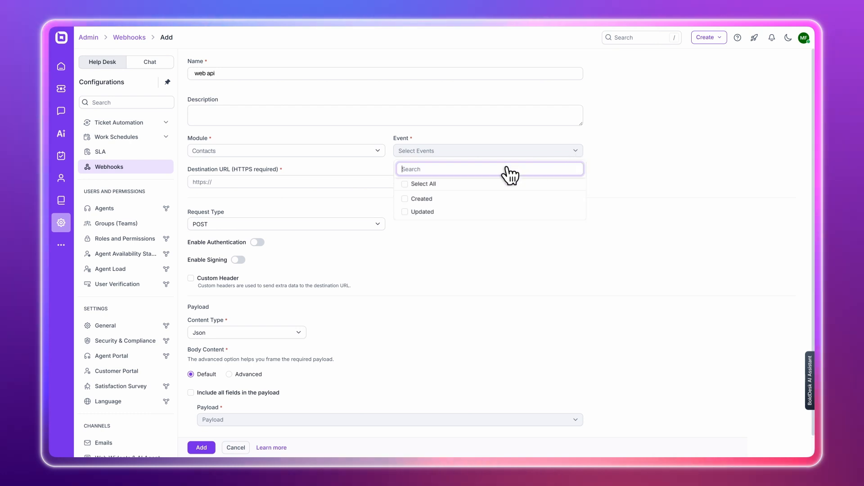
pyautogui.press('Escape')
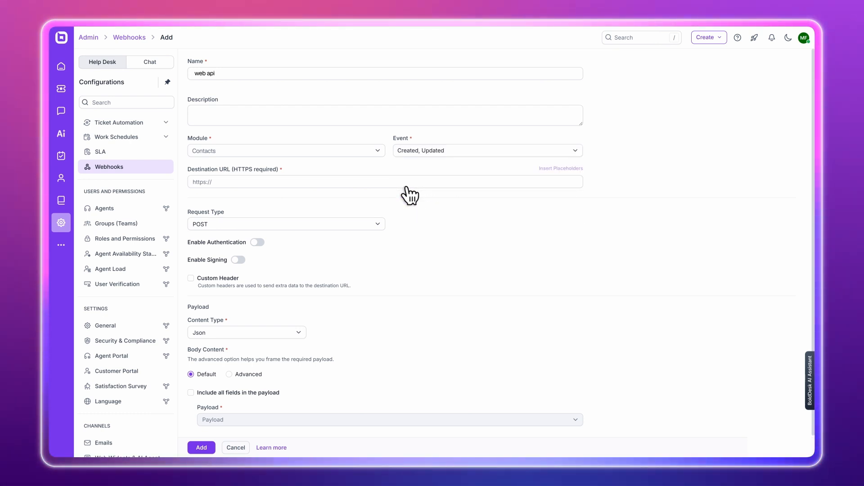
pyautogui.click(215, 184)
pyautogui.write('https://app.krispcall.com/dashboard/api/v3/crm/bolddesk/callback')
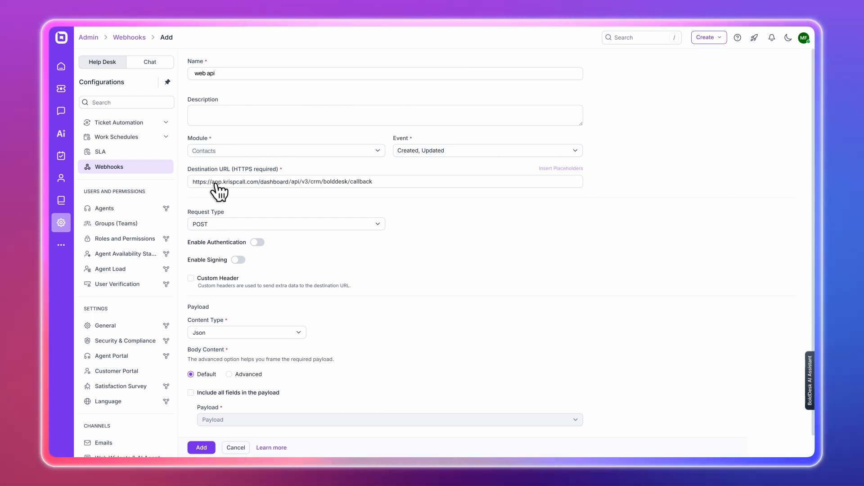
# Step: Add custom header 'Krispcall Api' carrying the API key; include Contact ID, Name, Email, Phone, Contact Group in the payload
pyautogui.click(191, 279)
pyautogui.click(207, 307)
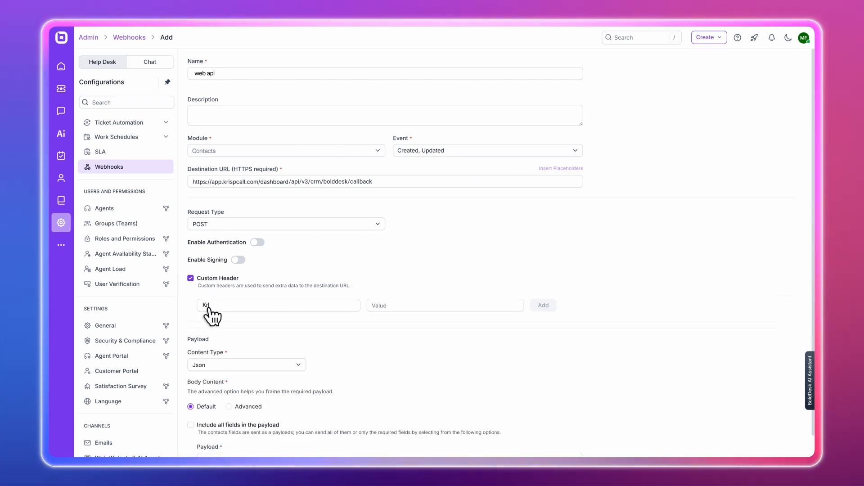
pyautogui.write('Krispcall Api')
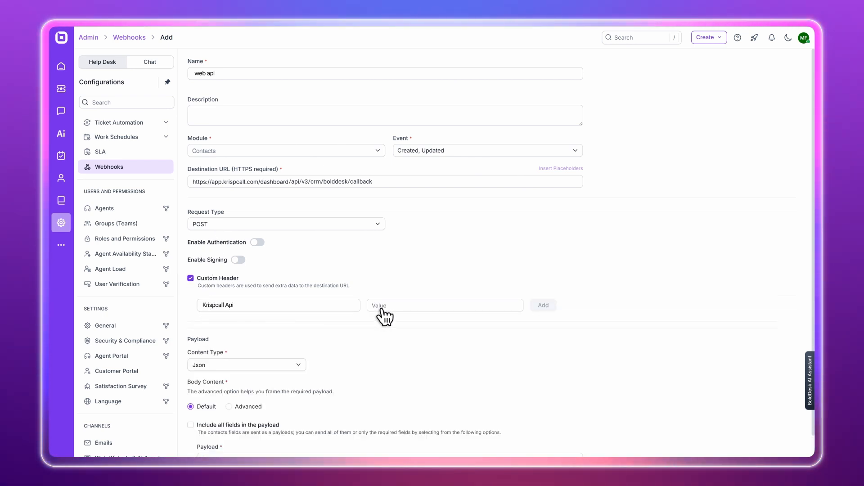
pyautogui.write('***')
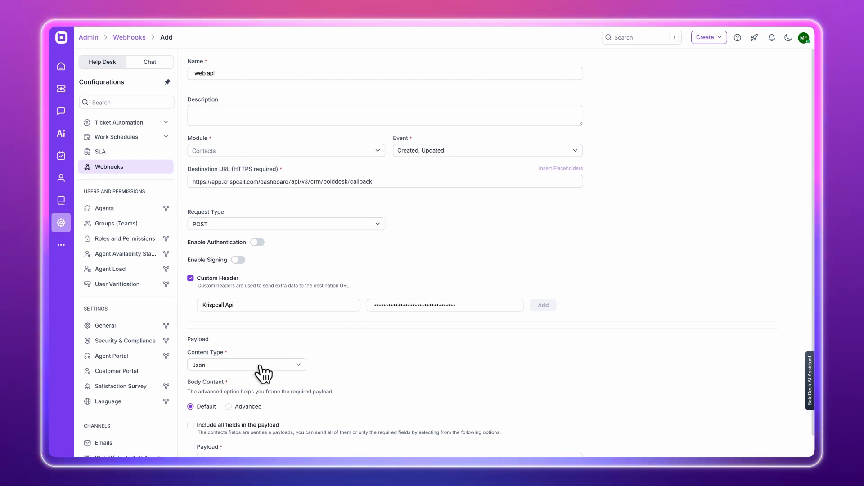
pyautogui.scroll(-2, 264, 373)
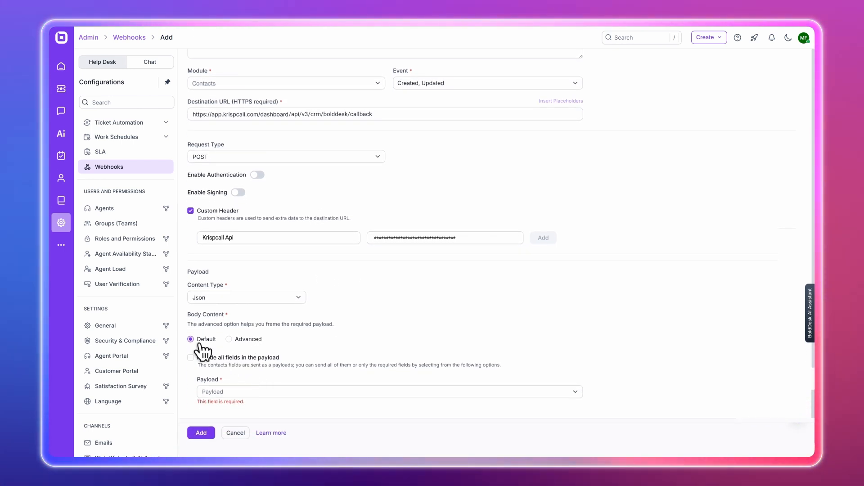
pyautogui.click(576, 393)
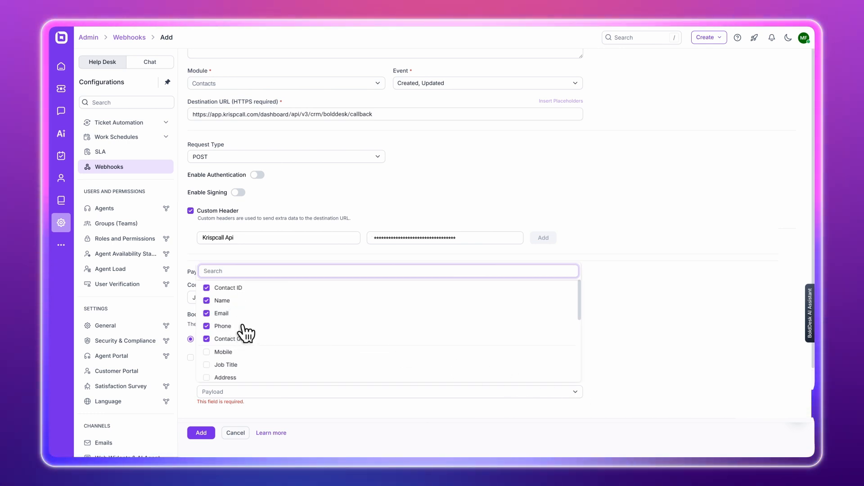
pyautogui.click(233, 316)
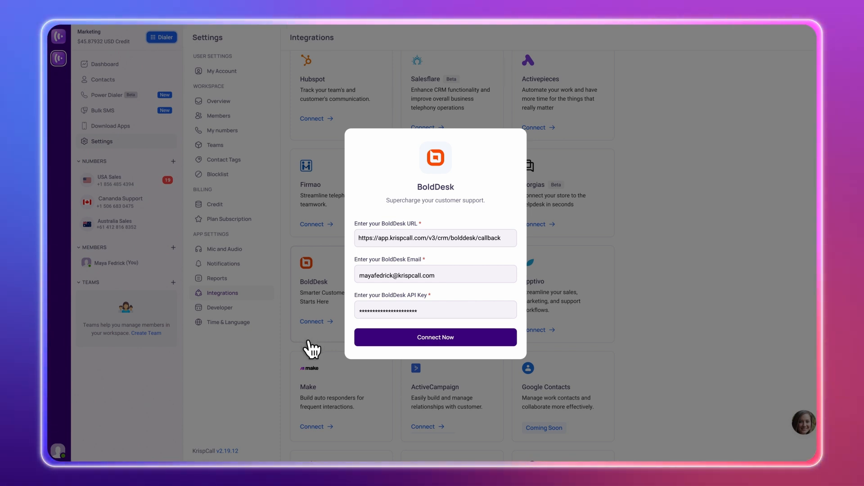
# Step: Connect BoldDesk, enable Create New Contacts For Calls, disable Contacts 2-Way Sync, and review Workflow Settings and Connected Numbers
pyautogui.click(434, 339)
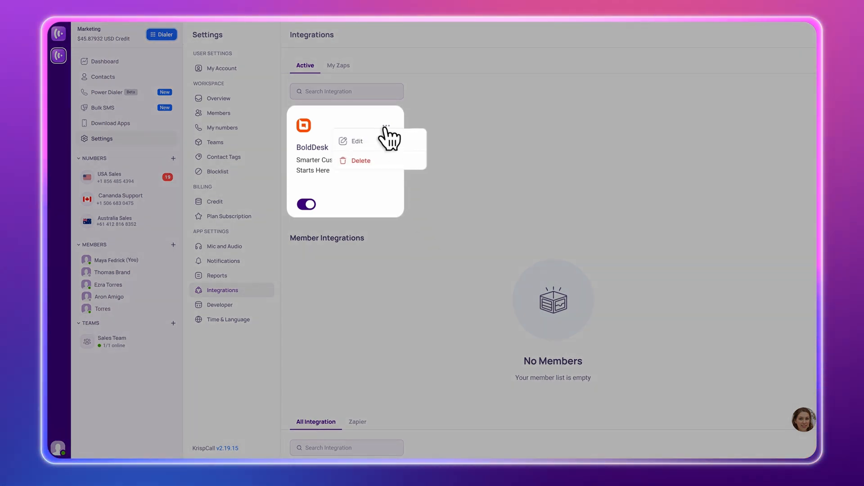
pyautogui.click(361, 142)
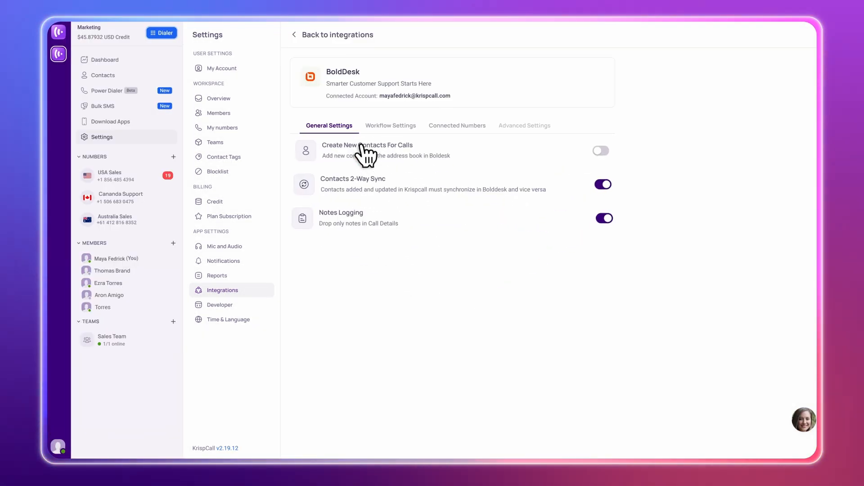
pyautogui.click(597, 154)
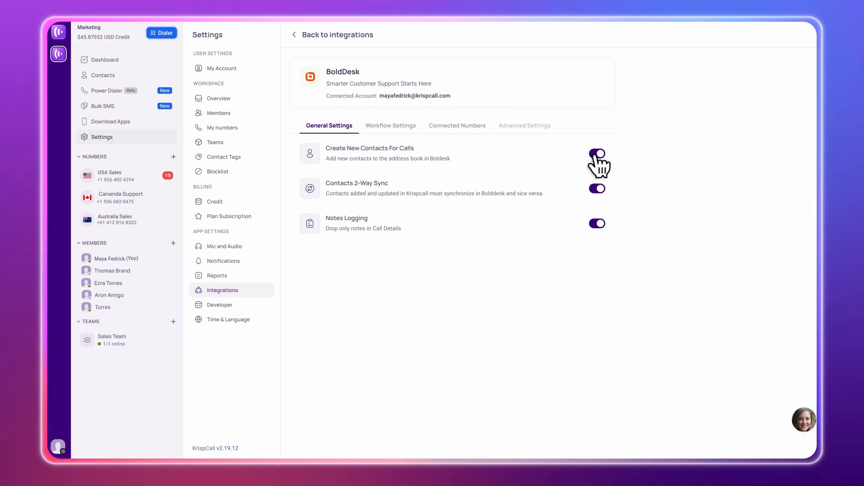
pyautogui.click(601, 190)
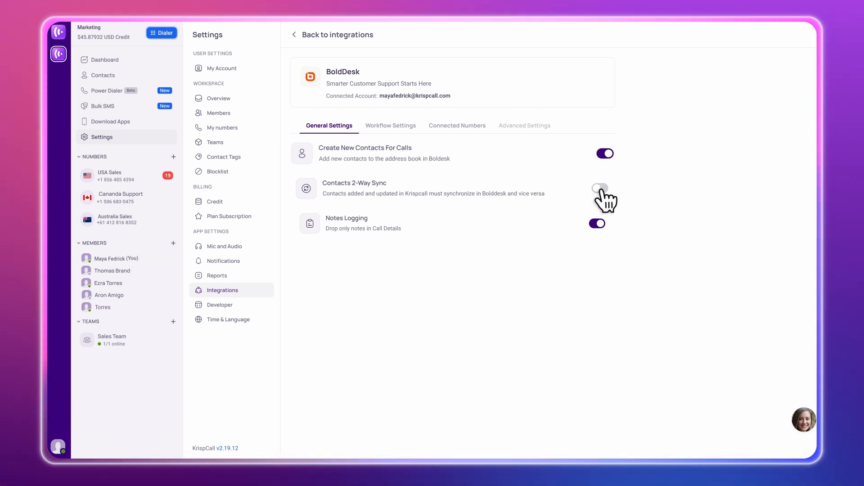
pyautogui.click(386, 132)
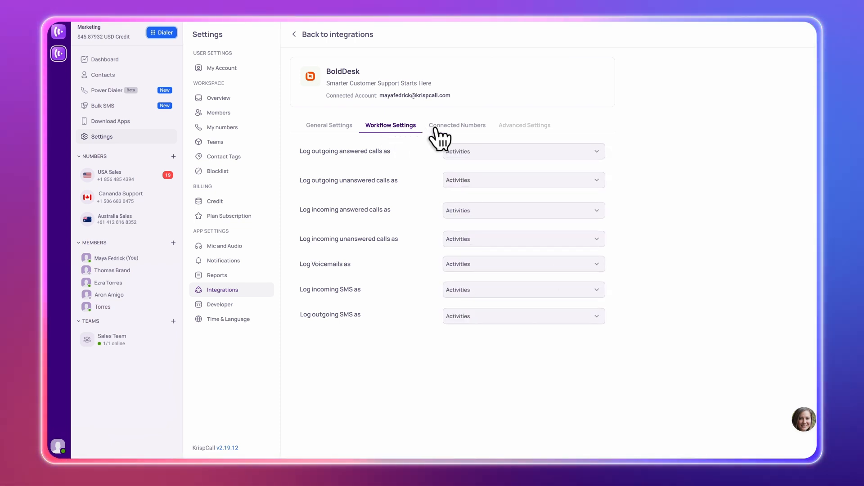
pyautogui.click(456, 128)
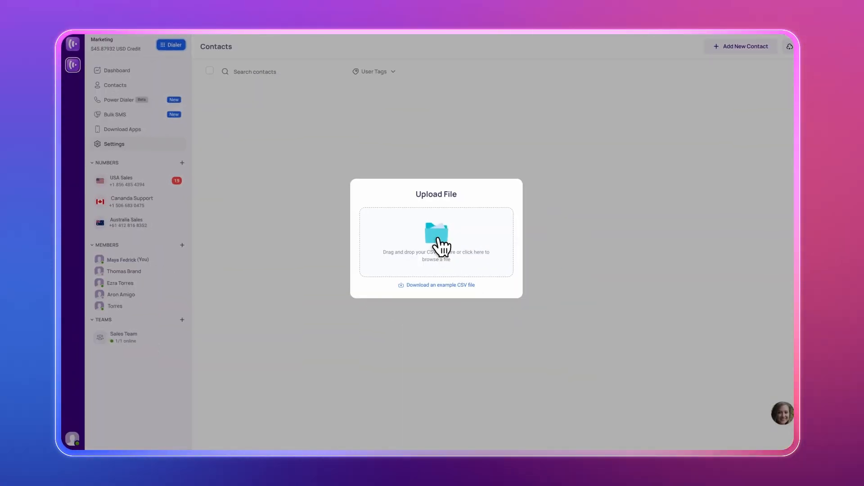
# Step: Upload the Contacts CSV file and import its five contacts
pyautogui.click(438, 238)
pyautogui.click(608, 322)
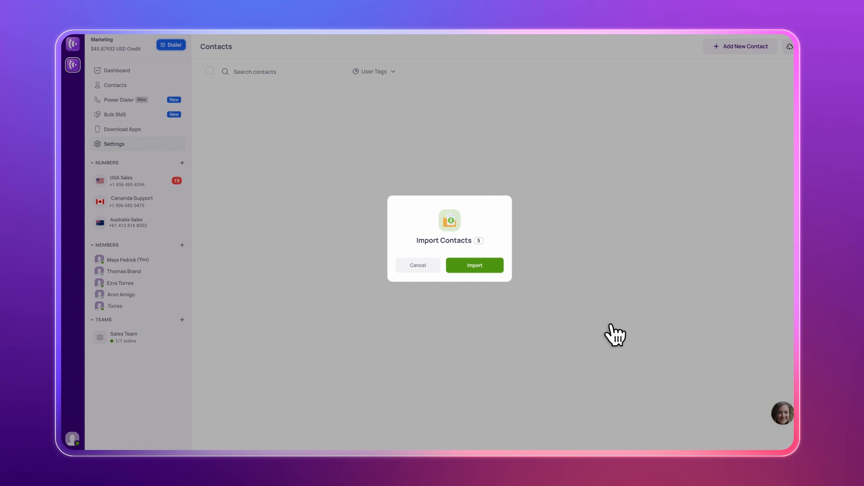
pyautogui.click(486, 269)
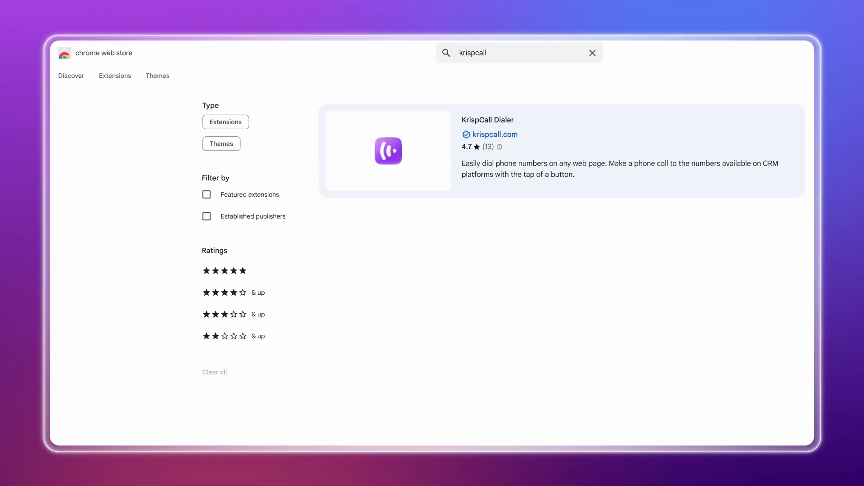
pyautogui.click(486, 119)
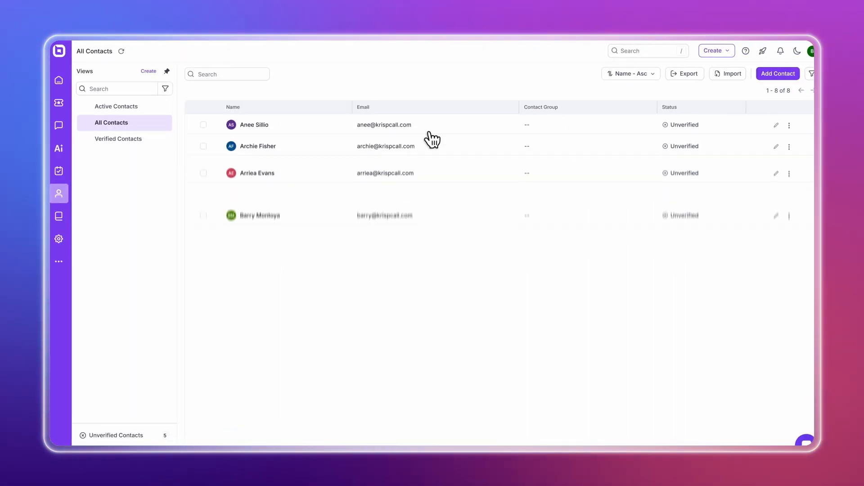
# Step: Call the contact's mobile number from their details page
pyautogui.click(259, 146)
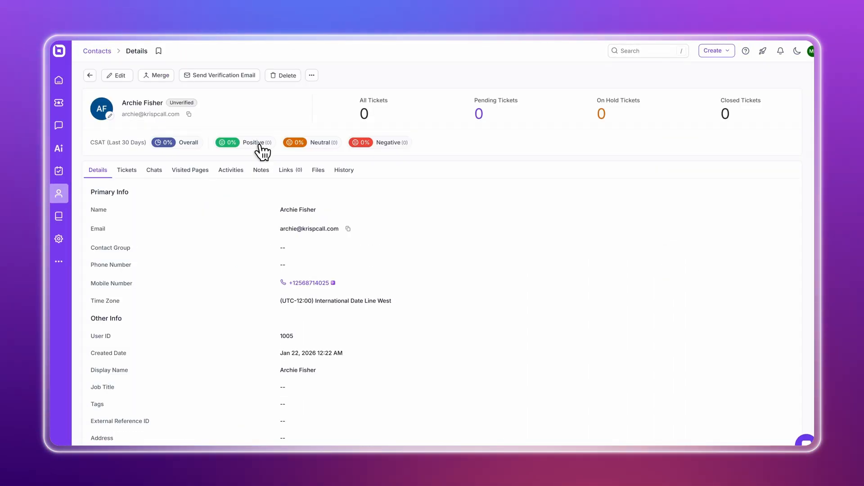
pyautogui.click(334, 284)
pyautogui.click(339, 300)
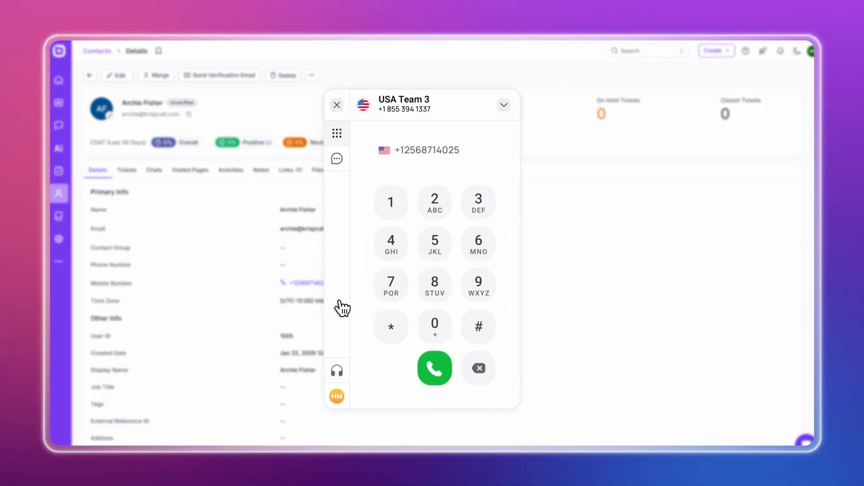
pyautogui.click(435, 368)
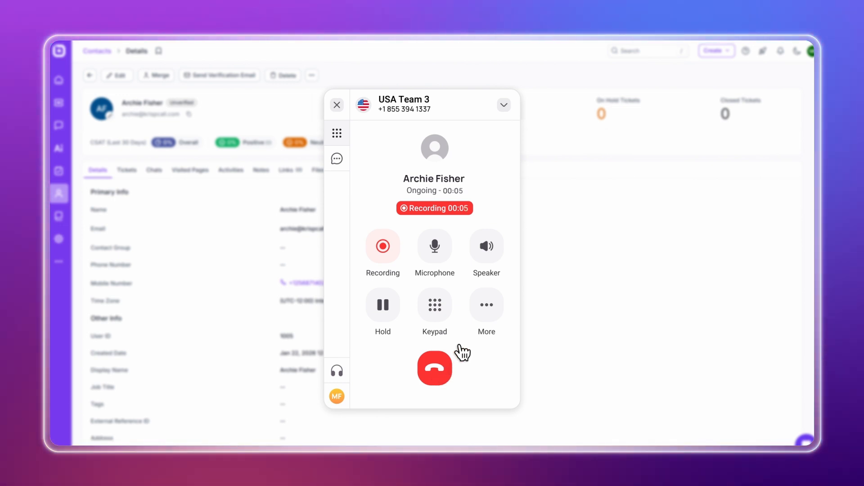
# Step: Save a note about tomorrow's follow-up meeting on the ongoing call
pyautogui.click(487, 315)
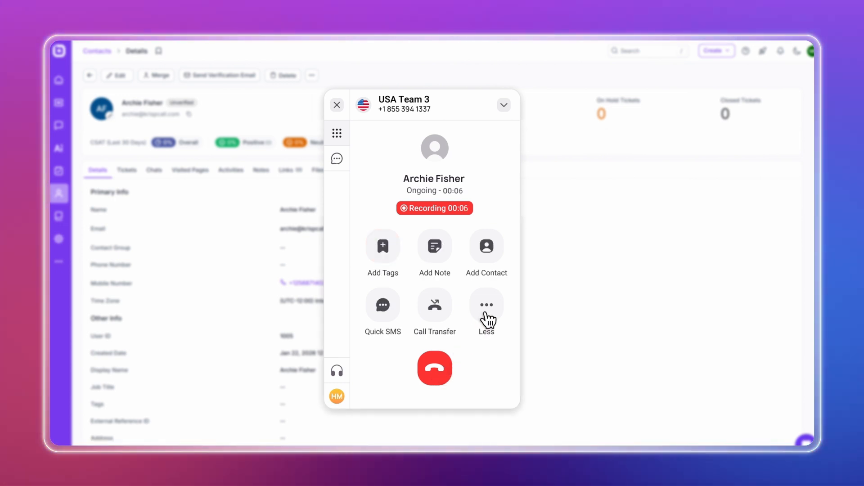
pyautogui.click(434, 254)
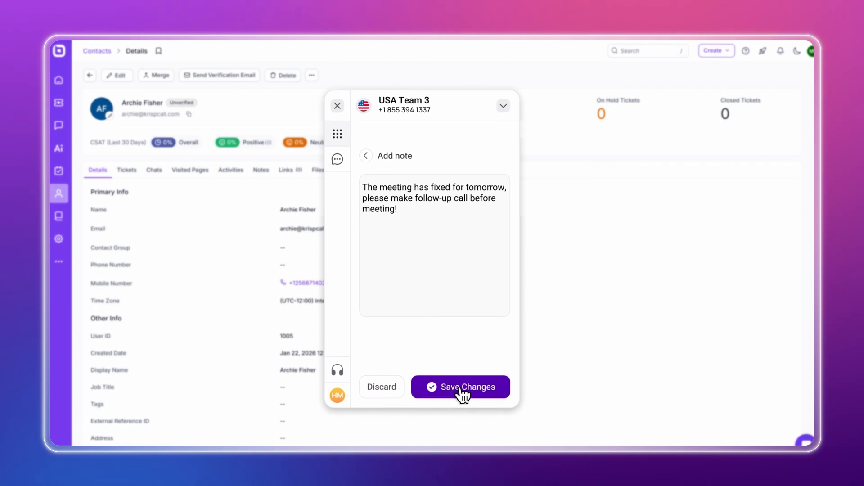
pyautogui.click(462, 390)
pyautogui.click(60, 104)
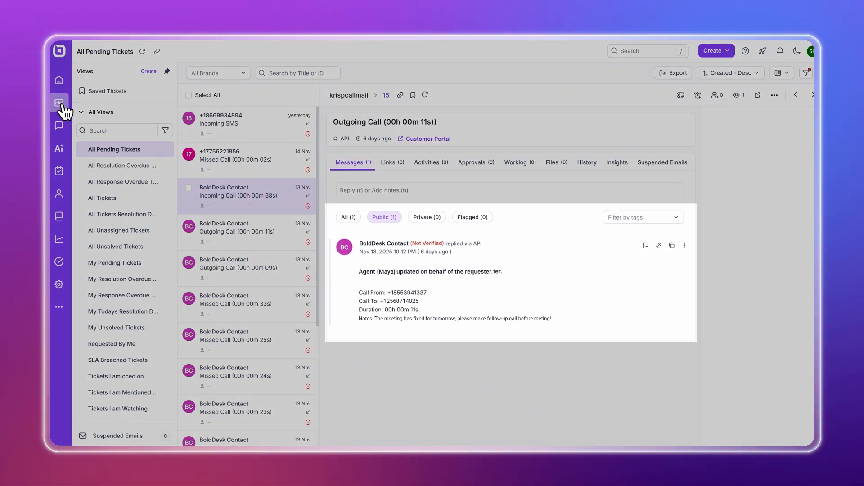
# Step: Open the pending activities list showing the logged Outgoing Call activity
pyautogui.click(63, 175)
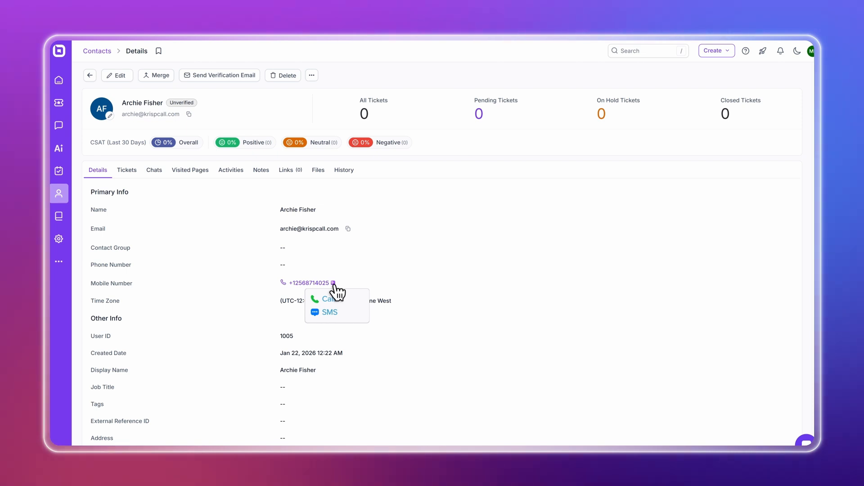
# Step: Write an SMS telling the contact the details were emailed, then open the 33-second Missed Call ticket
pyautogui.click(330, 313)
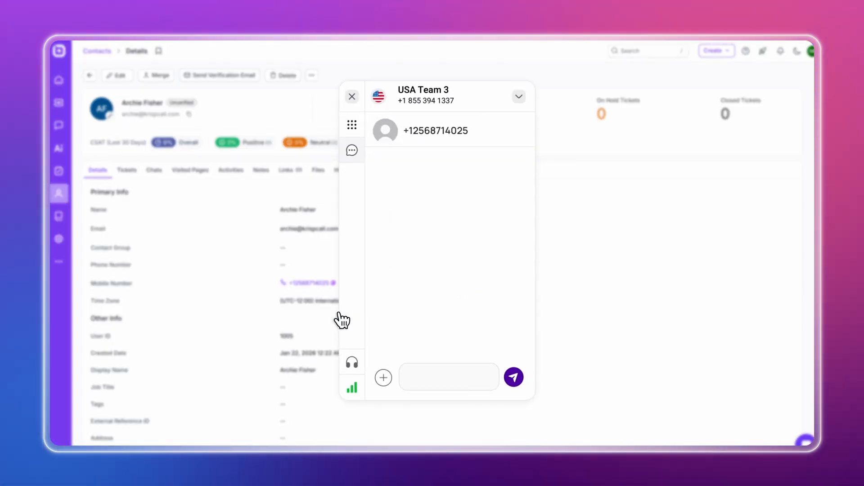
pyautogui.write('Hi Archie, I have just emailed you with all the details you...')
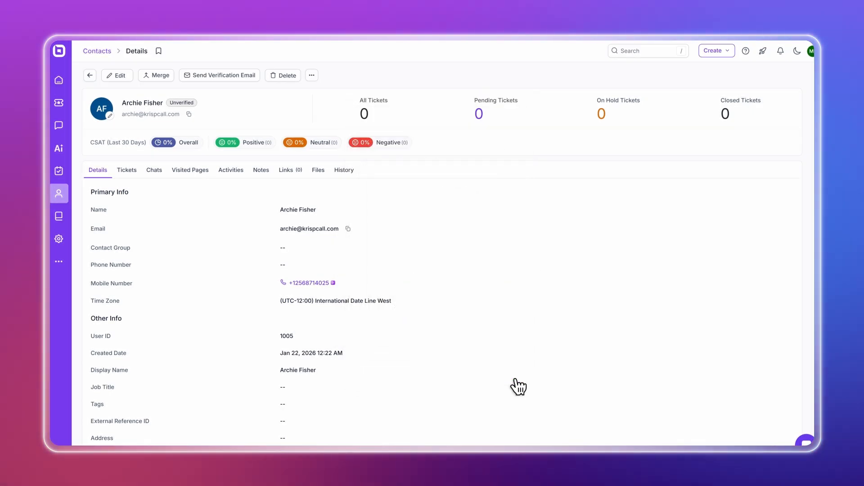
pyautogui.click(62, 109)
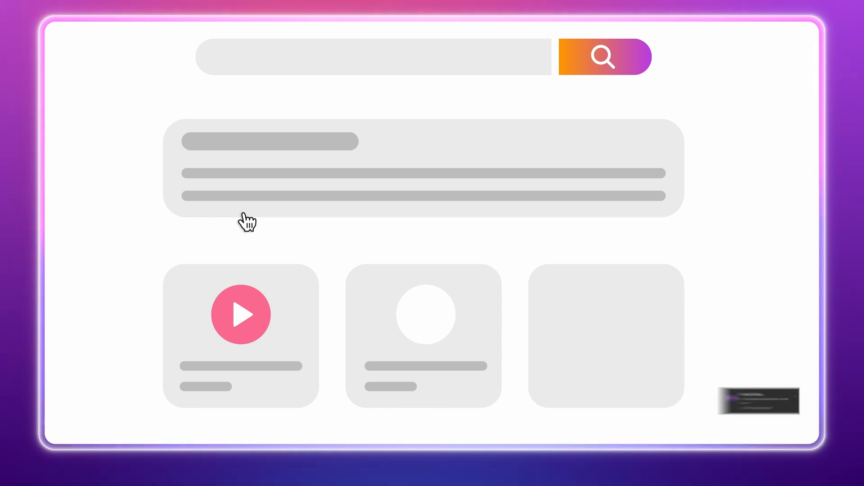
pyautogui.click(645, 408)
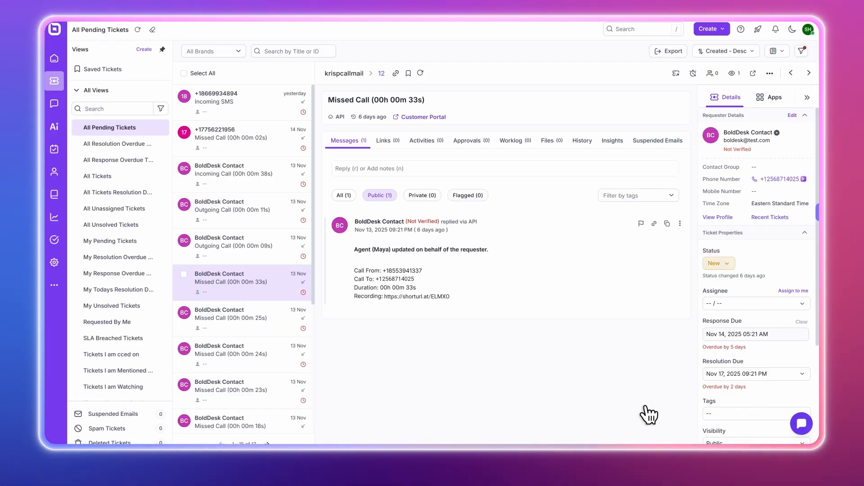